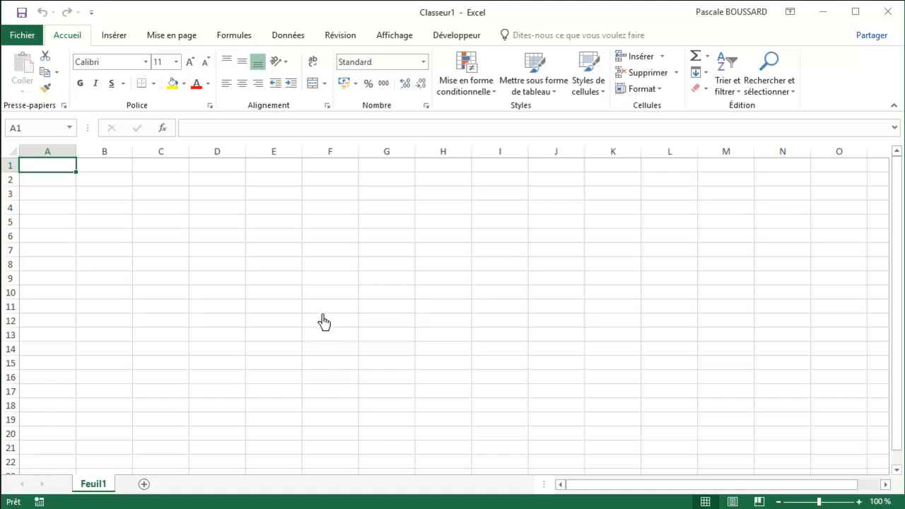
# Step: Enter the formula =AUJOURDHUI() in cell A1 for an automatically updating date
pyautogui.click(211, 130)
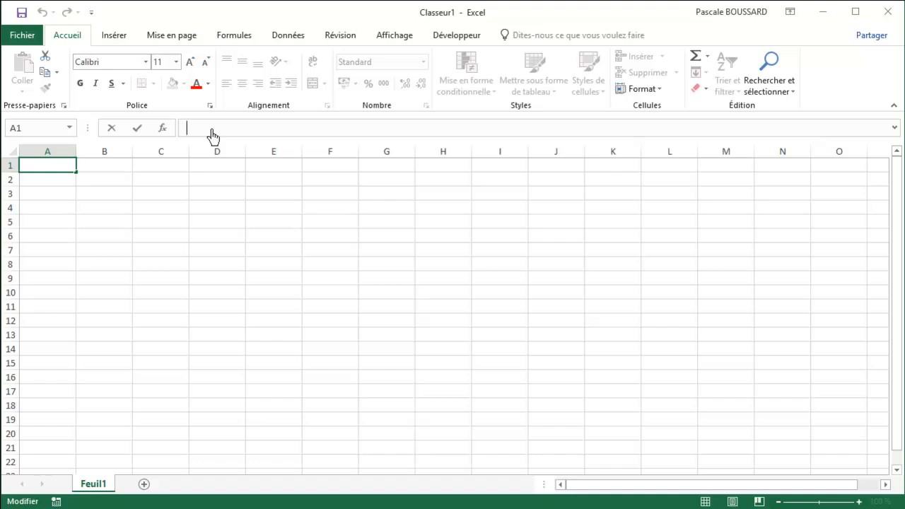
pyautogui.write('=auj')
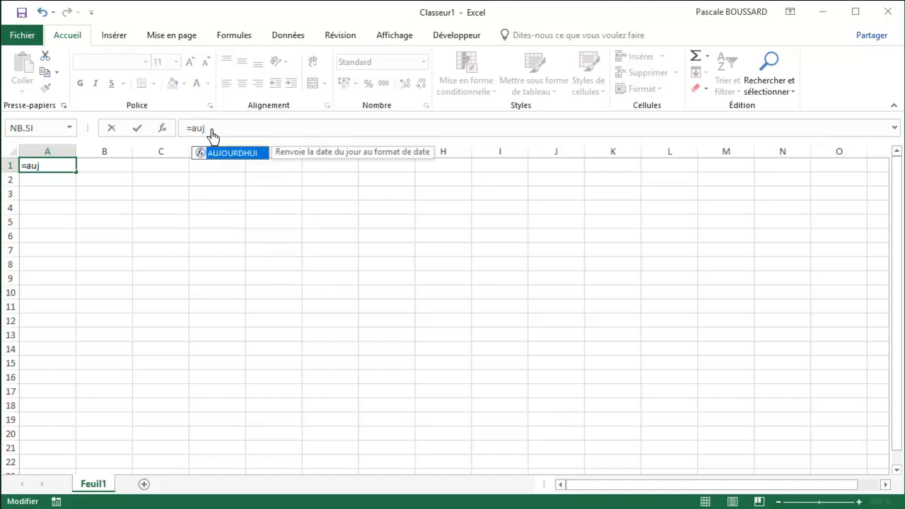
pyautogui.doubleClick(229, 155)
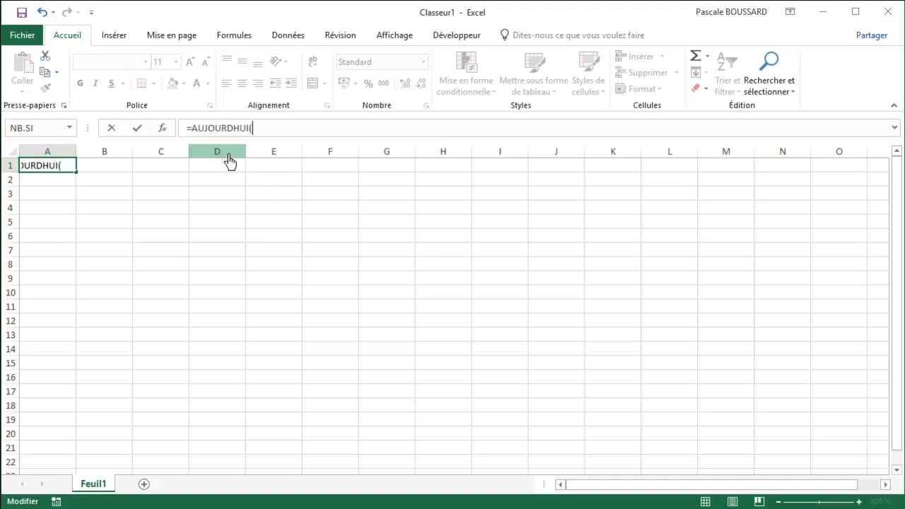
pyautogui.write(')')
pyautogui.press('Return')
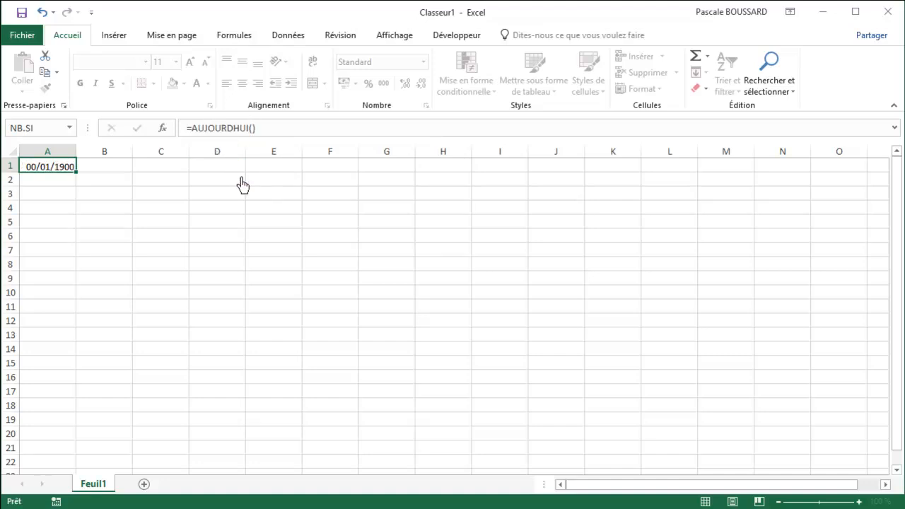
pyautogui.click(70, 170)
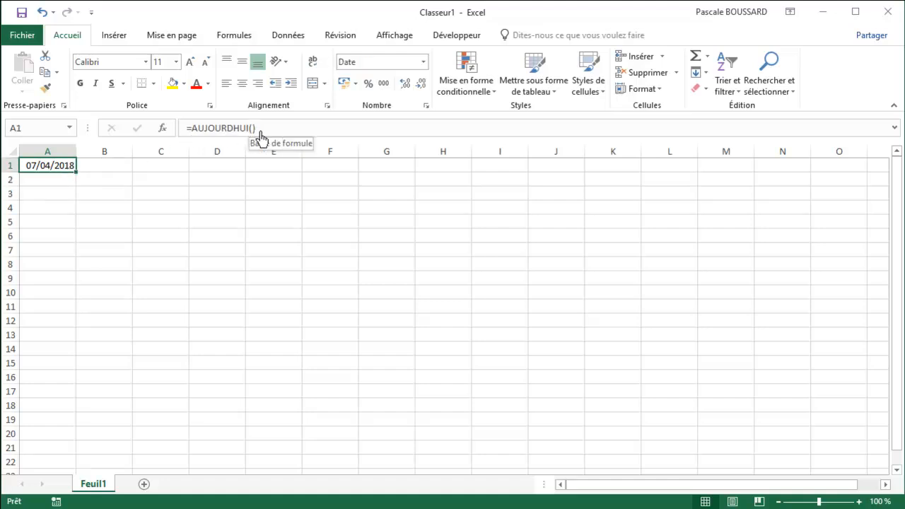
# Step: Enter the formula =MAINTENANT() in cell B1 for the current date and time, and compare it with A1's formula
pyautogui.click(103, 168)
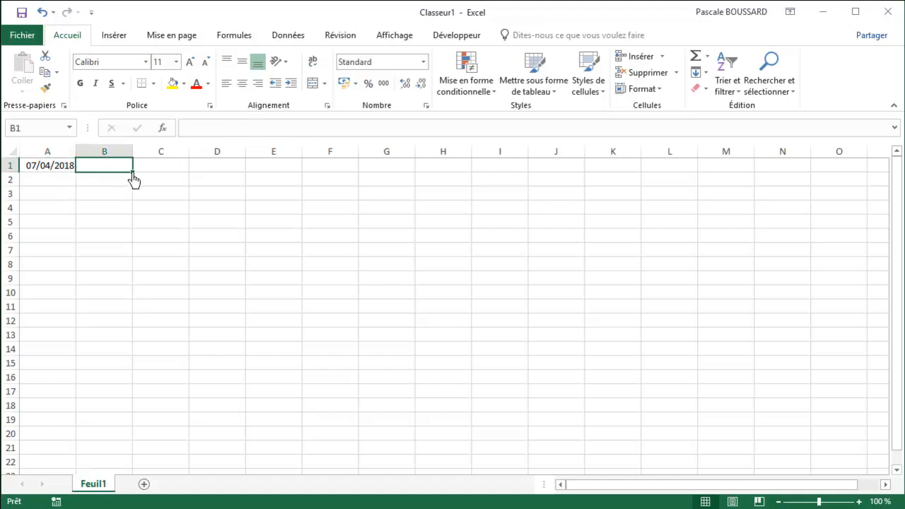
pyautogui.click(202, 135)
pyautogui.write('=')
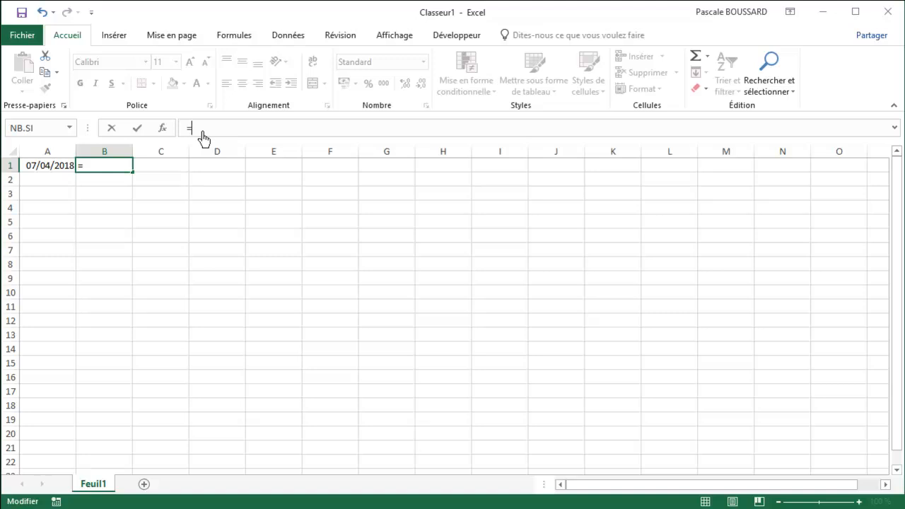
pyautogui.write('main')
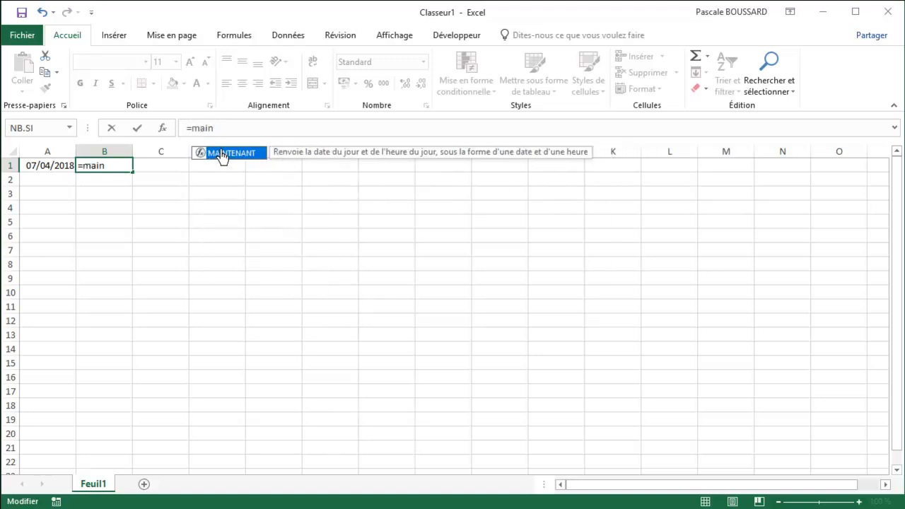
pyautogui.doubleClick(217, 162)
pyautogui.write(')')
pyautogui.press('Return')
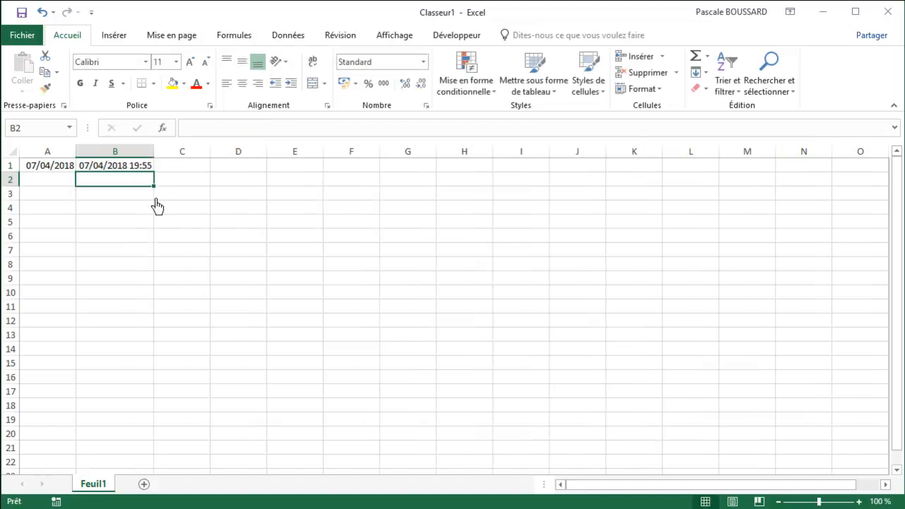
pyautogui.click(113, 168)
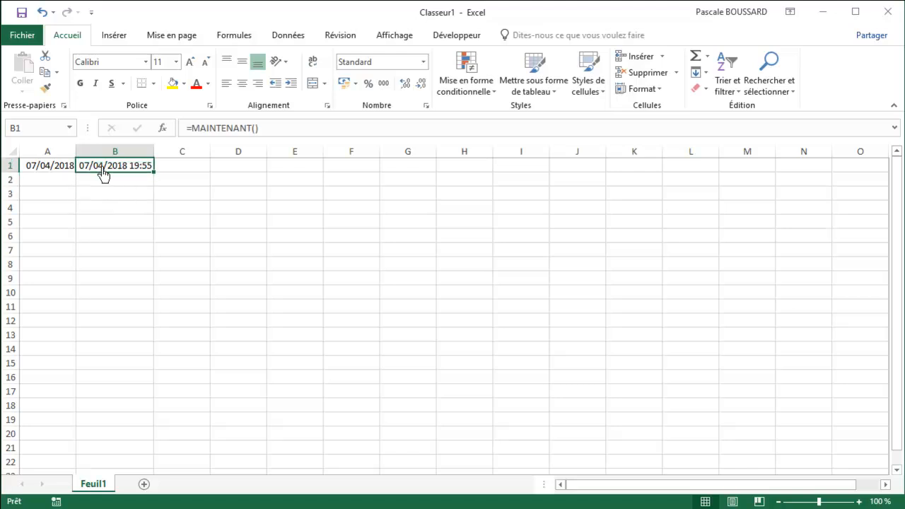
pyautogui.click(57, 168)
pyautogui.click(112, 168)
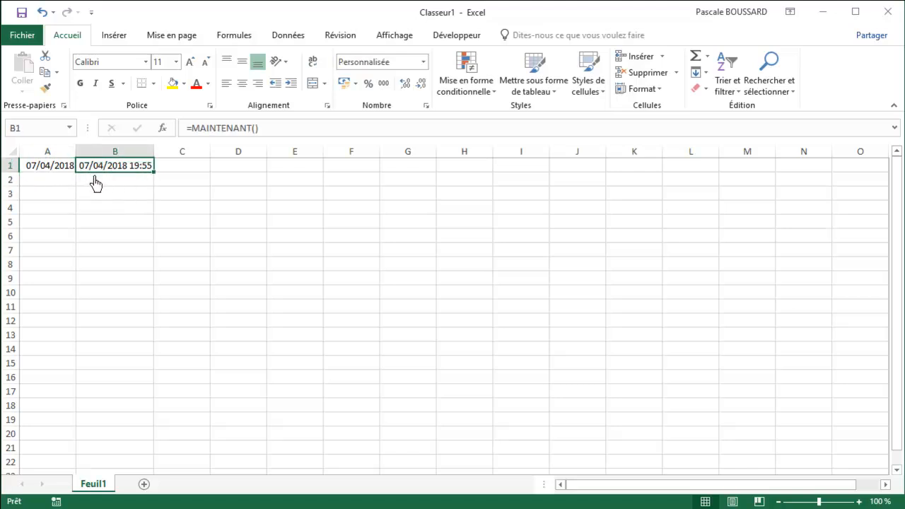
pyautogui.click(58, 173)
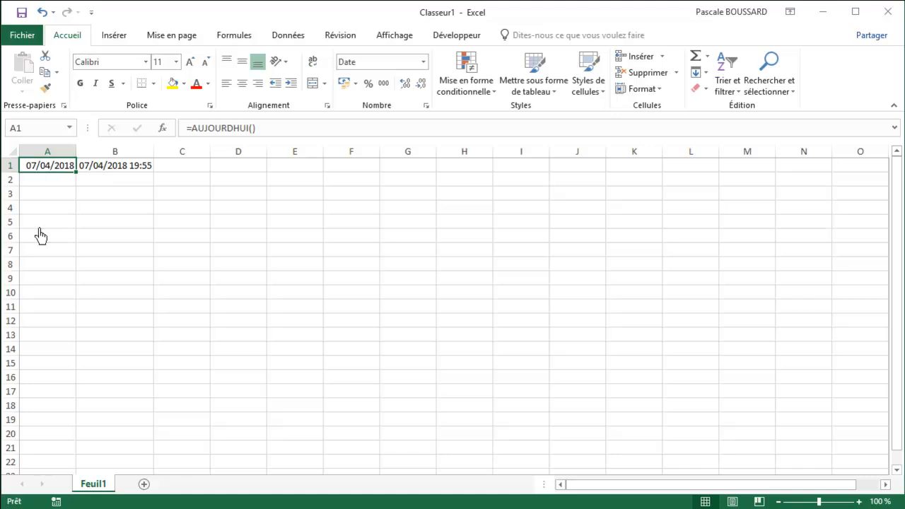
# Step: Insert today's date as a fixed value in A3 and the current time as a fixed value in B3
pyautogui.click(57, 195)
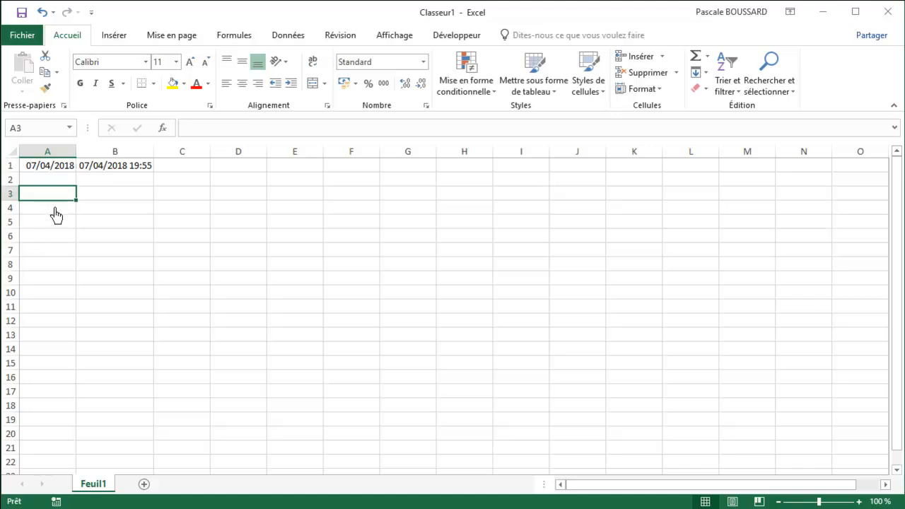
pyautogui.hotkey('ctrl', ';')
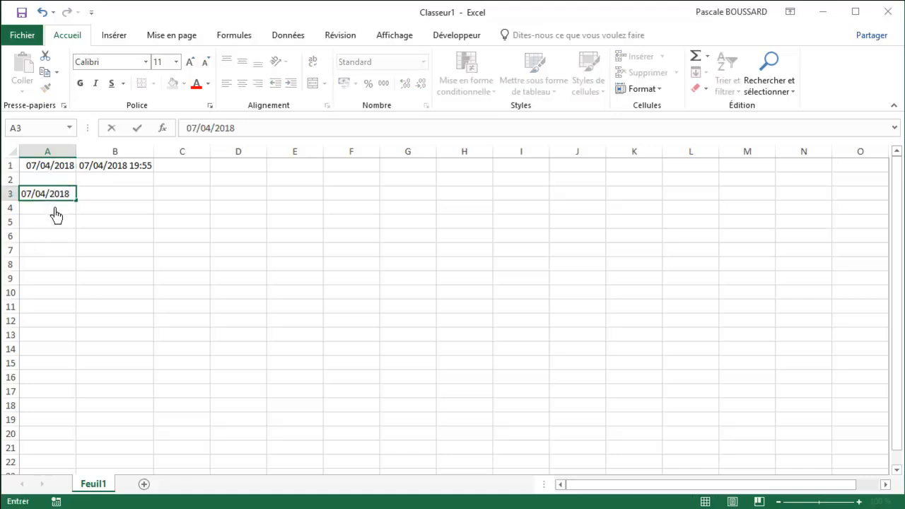
pyautogui.click(108, 198)
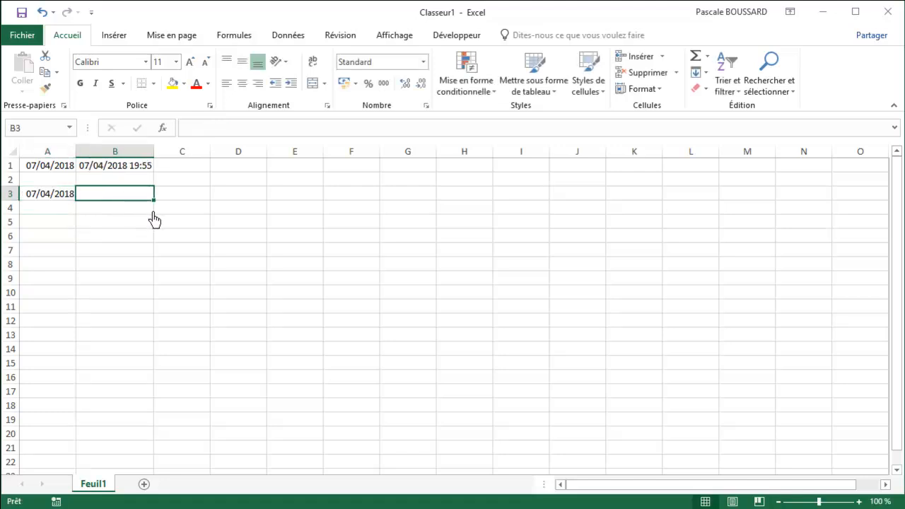
pyautogui.hotkey('ctrl', 'shift', ';')
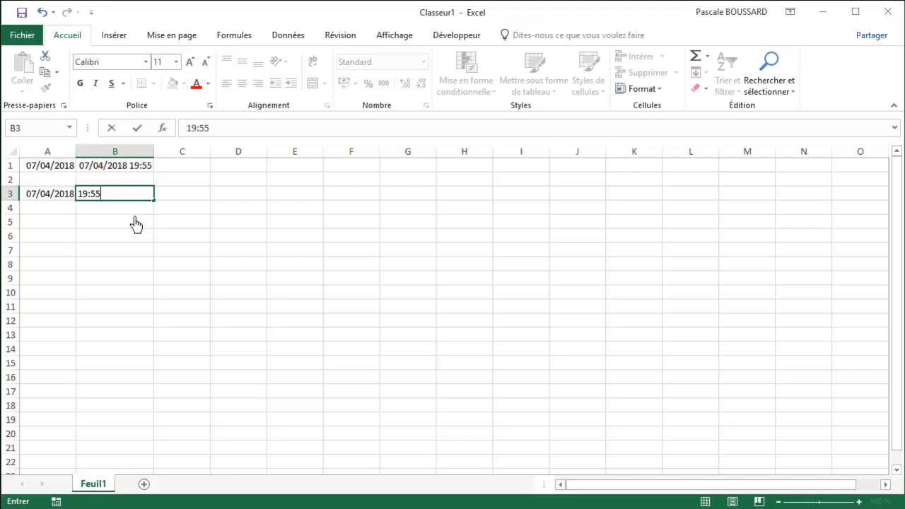
pyautogui.click(134, 221)
pyautogui.click(123, 196)
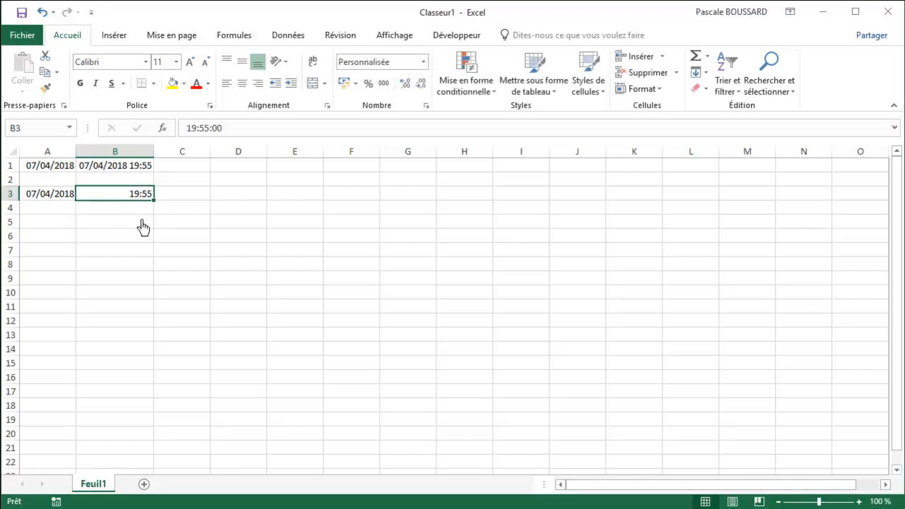
# Step: Compare the contents and number formats of the fixed entries in A3 and B3 with the formulas in A1 and B1
pyautogui.click(110, 212)
pyautogui.click(99, 196)
pyautogui.click(58, 200)
pyautogui.click(110, 200)
pyautogui.click(113, 170)
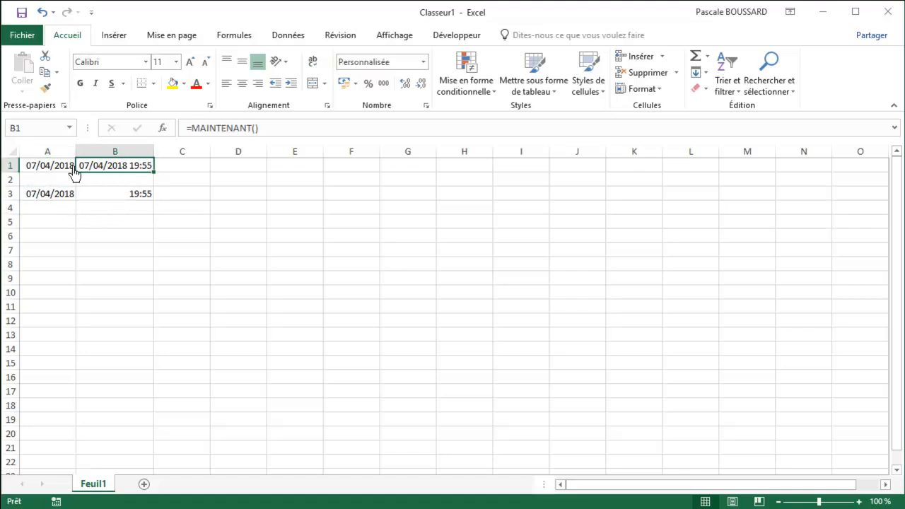
pyautogui.click(45, 171)
pyautogui.click(50, 198)
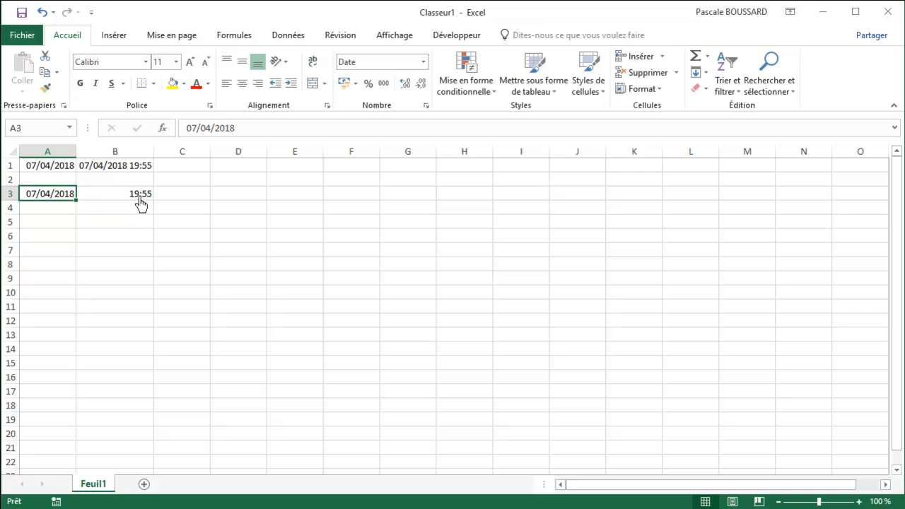
pyautogui.click(141, 202)
pyautogui.click(133, 168)
pyautogui.click(131, 200)
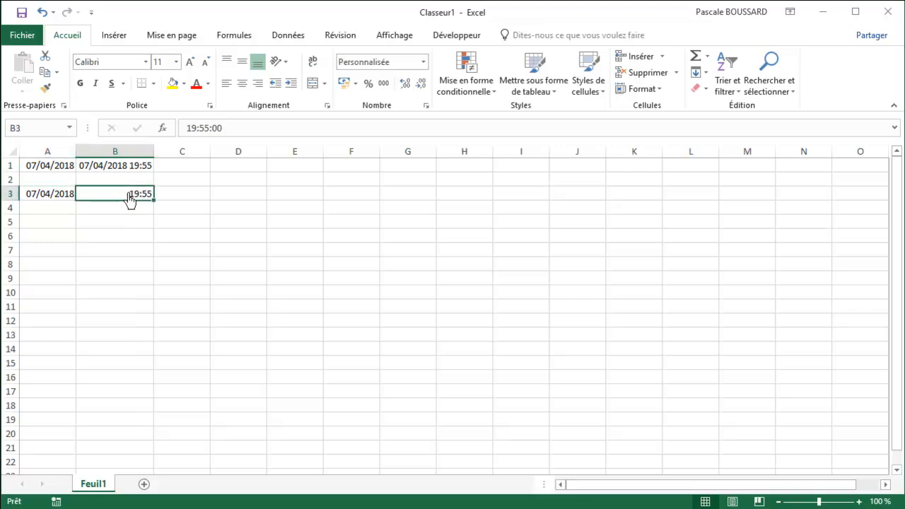
pyautogui.click(57, 199)
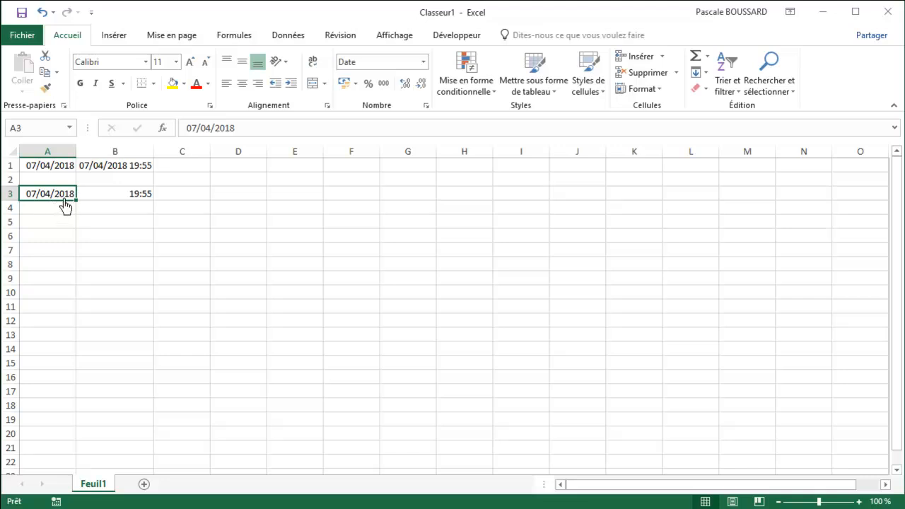
pyautogui.click(135, 203)
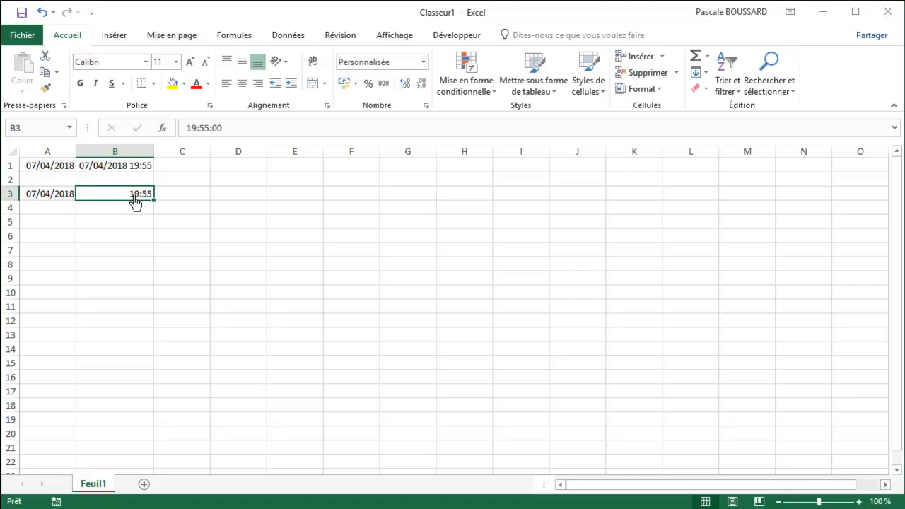
pyautogui.click(55, 203)
pyautogui.click(120, 198)
pyautogui.click(46, 197)
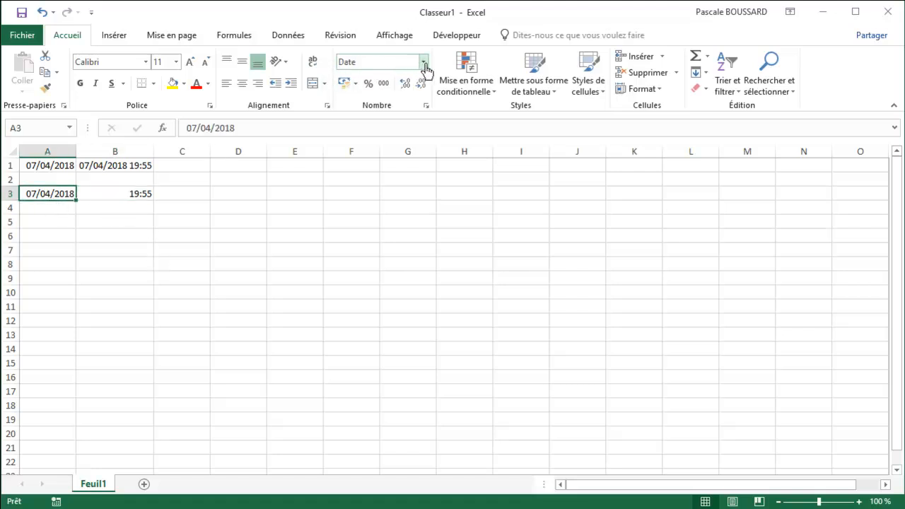
pyautogui.click(97, 196)
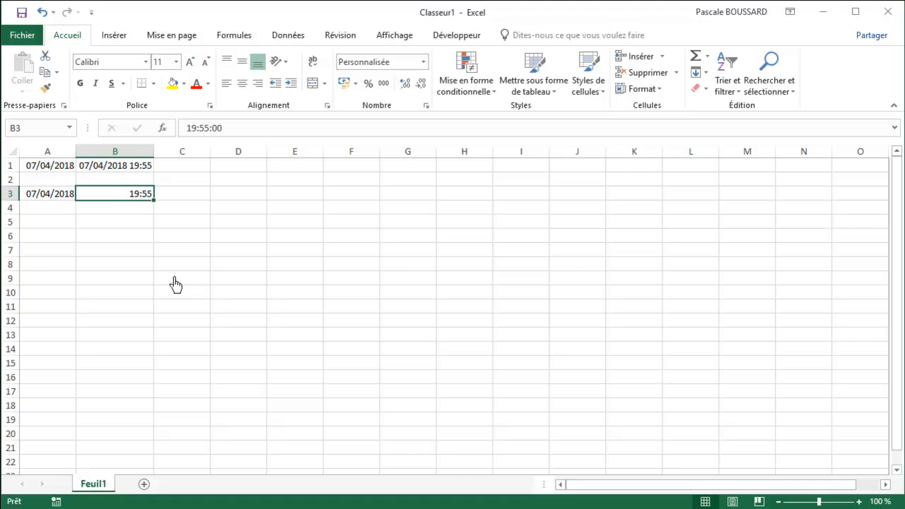
pyautogui.click(60, 203)
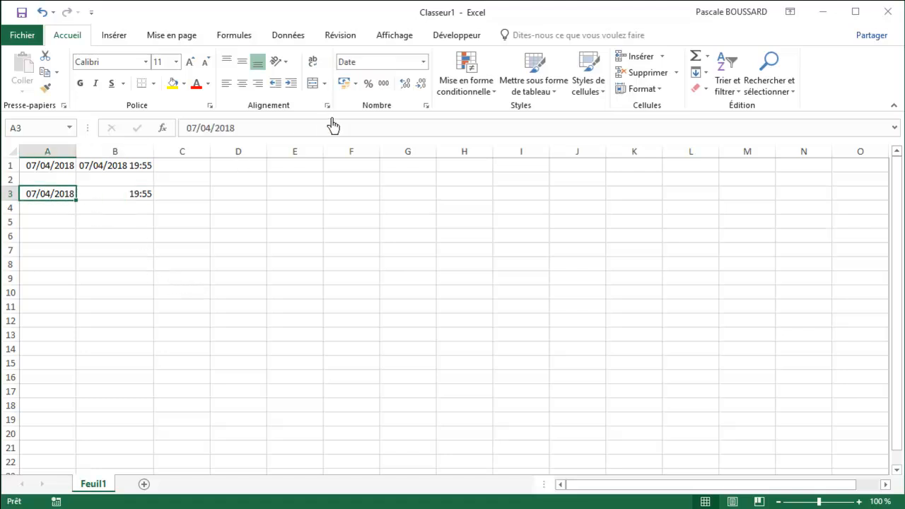
# Step: Format column D as Texte and insert today's date as a fixed value in D3
pyautogui.click(241, 164)
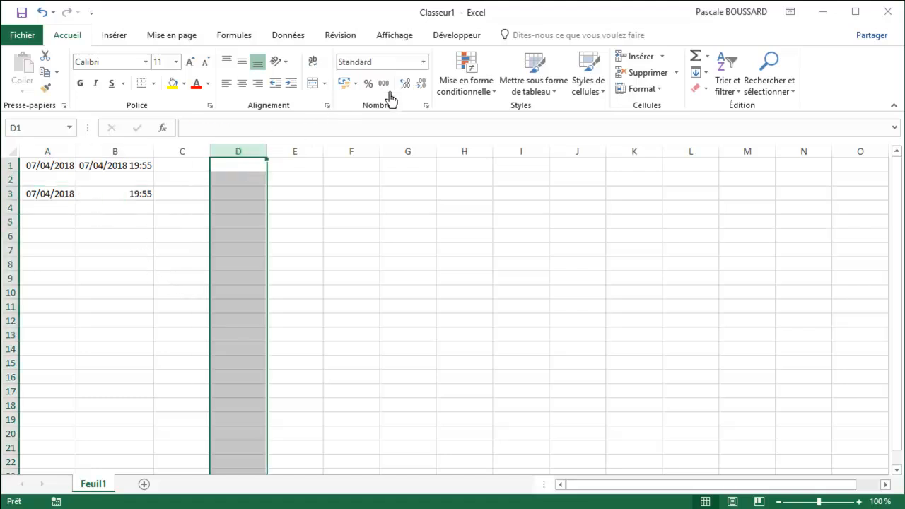
pyautogui.click(422, 63)
pyautogui.click(385, 393)
pyautogui.click(225, 196)
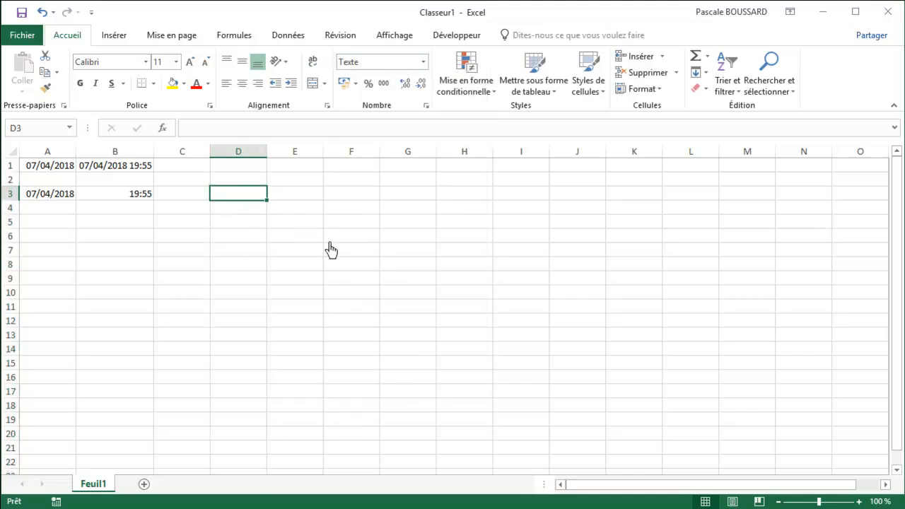
pyautogui.hotkey('ctrl', ';')
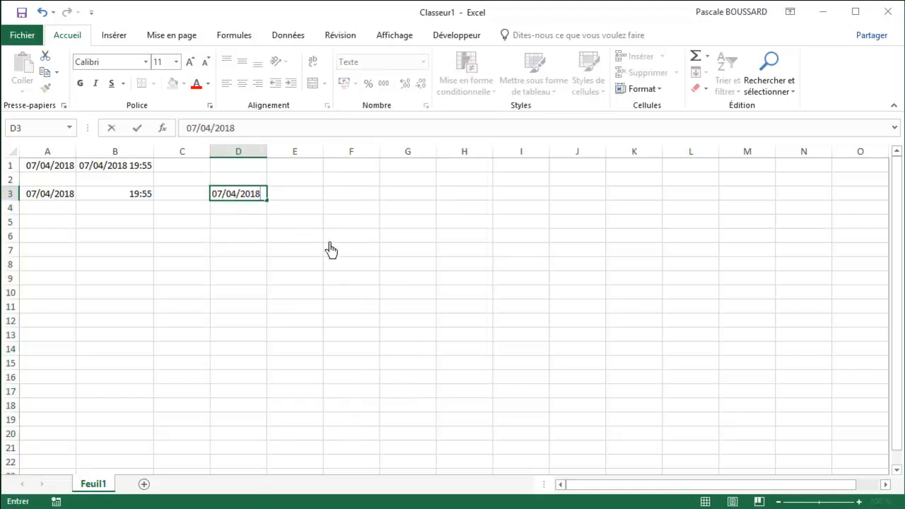
pyautogui.press('Return')
pyautogui.click(236, 198)
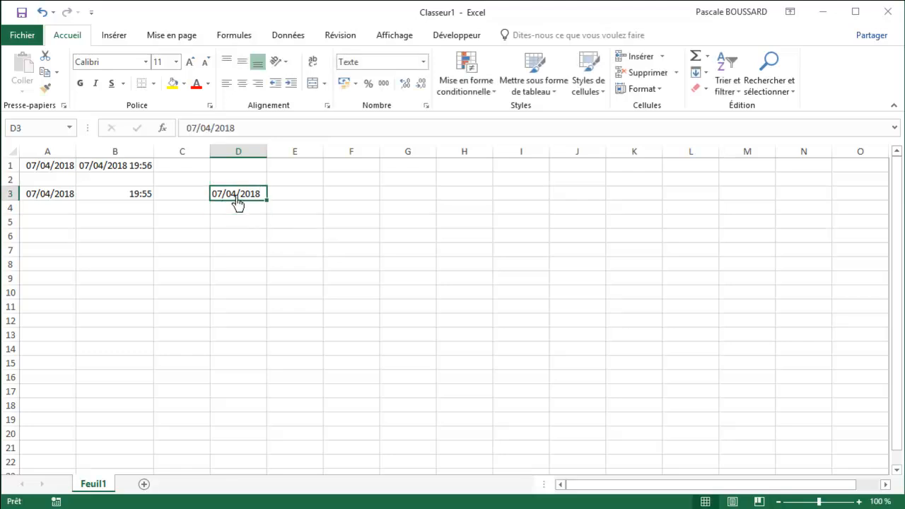
# Step: Try the Standard and Nombre formats on the text date in D3 and review the other available number formats
pyautogui.click(423, 62)
pyautogui.click(414, 85)
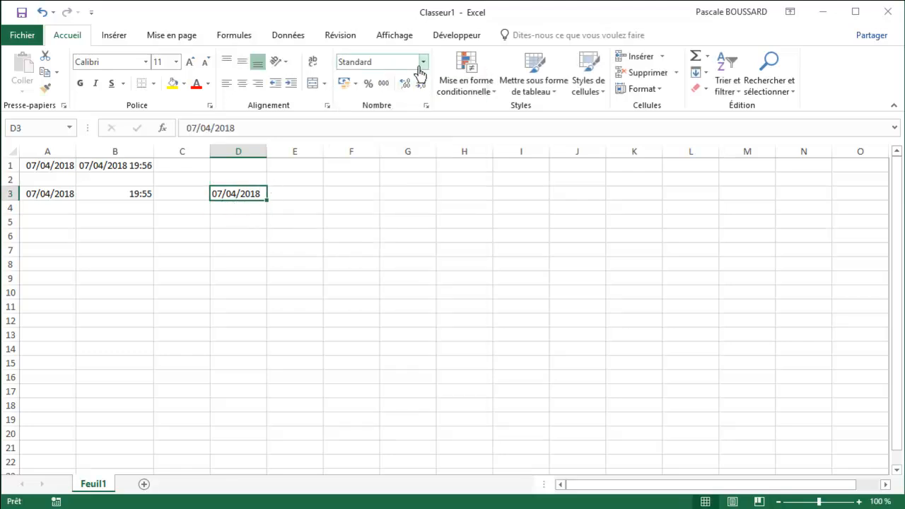
pyautogui.click(423, 62)
pyautogui.click(394, 119)
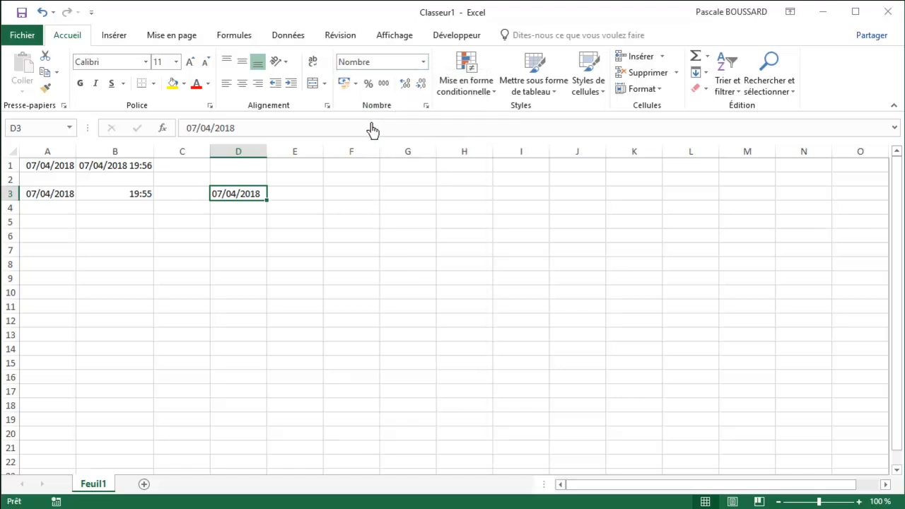
pyautogui.click(423, 62)
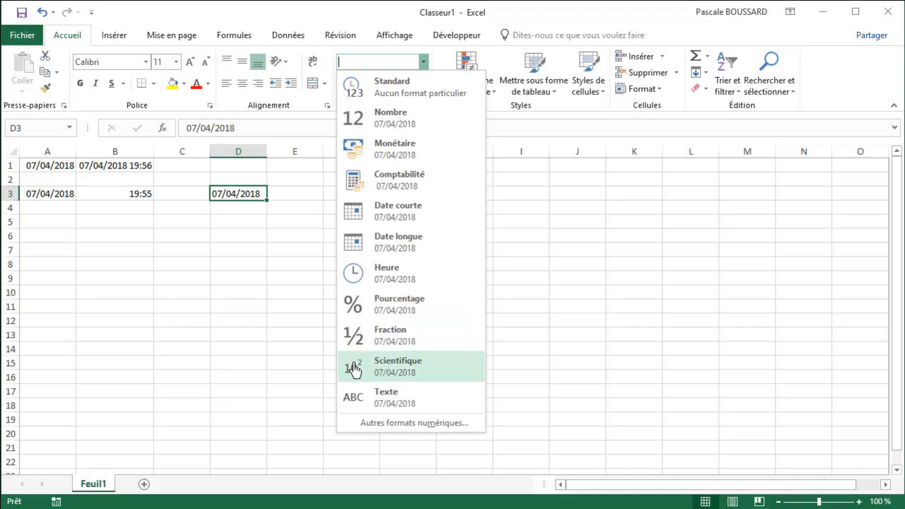
pyautogui.click(226, 224)
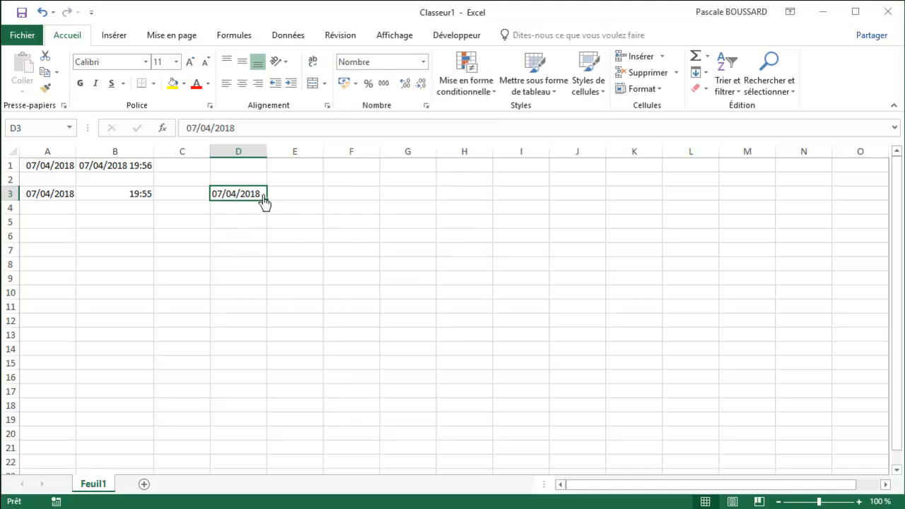
# Step: Set the number format of cell D3 to Standard
pyautogui.click(423, 62)
pyautogui.click(409, 87)
pyautogui.click(313, 201)
pyautogui.click(238, 197)
# Step: Enter 43526 in cell F3, format it as Date courte, and compare it with the text date in D3
pyautogui.click(342, 201)
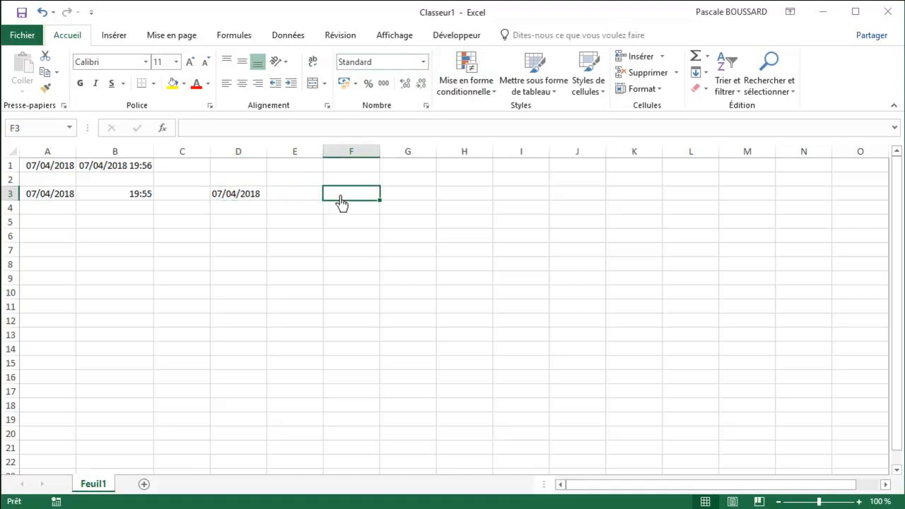
pyautogui.write('43526')
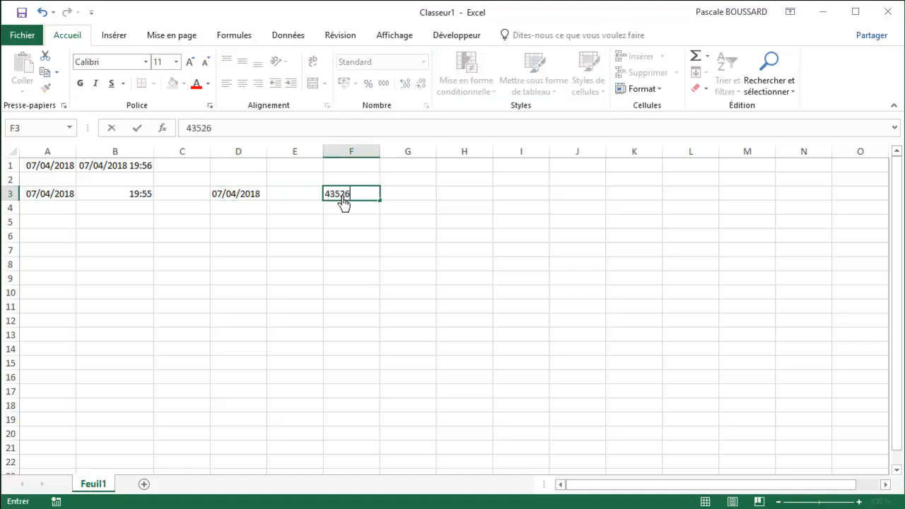
pyautogui.press('Return')
pyautogui.click(347, 196)
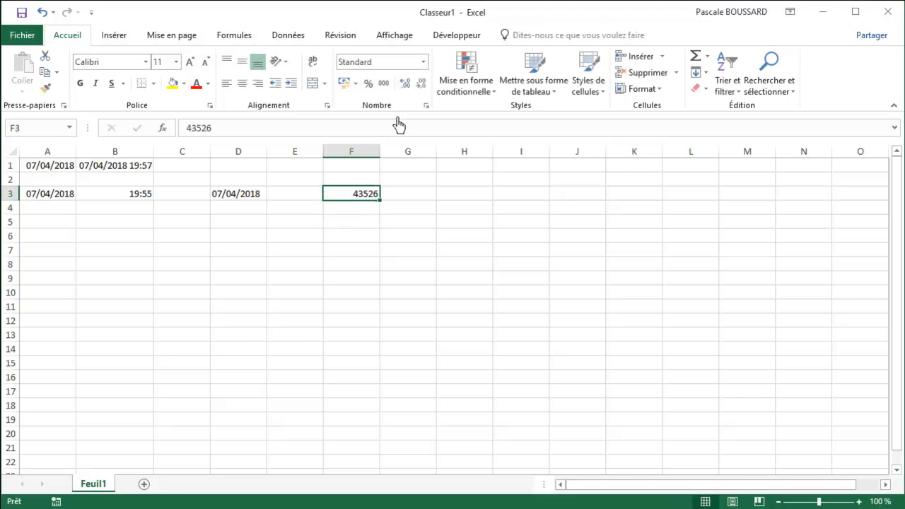
pyautogui.click(425, 63)
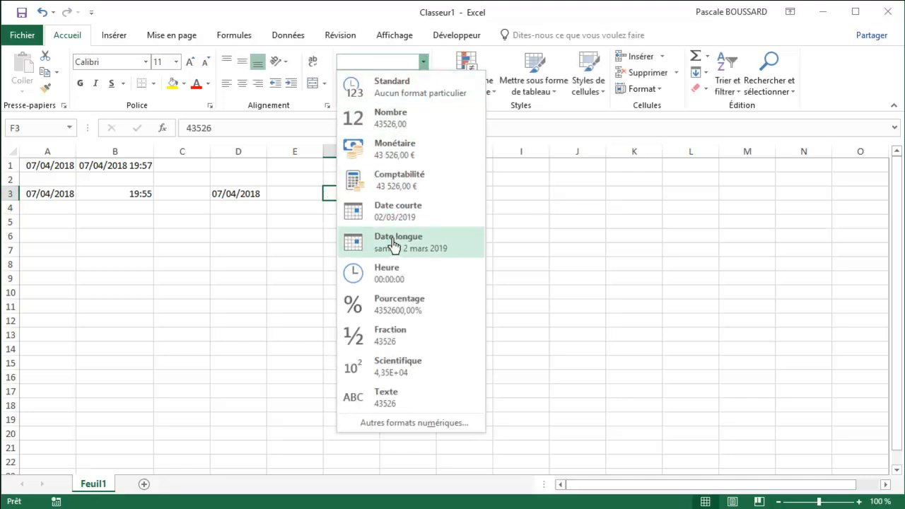
pyautogui.click(394, 213)
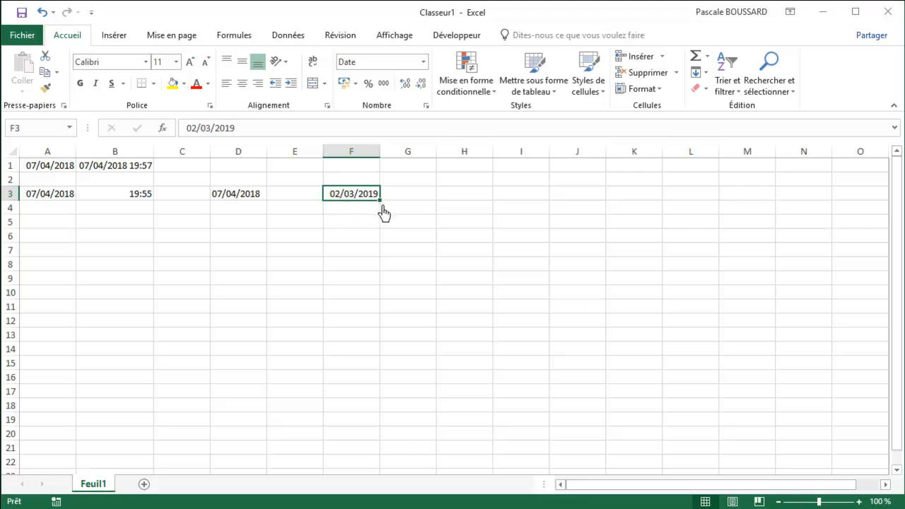
pyautogui.click(358, 210)
pyautogui.click(358, 197)
pyautogui.click(228, 197)
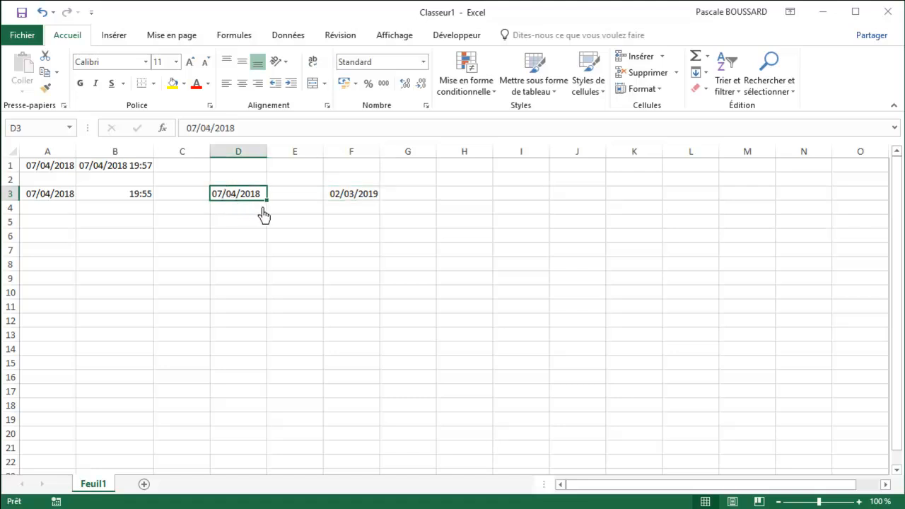
pyautogui.click(345, 202)
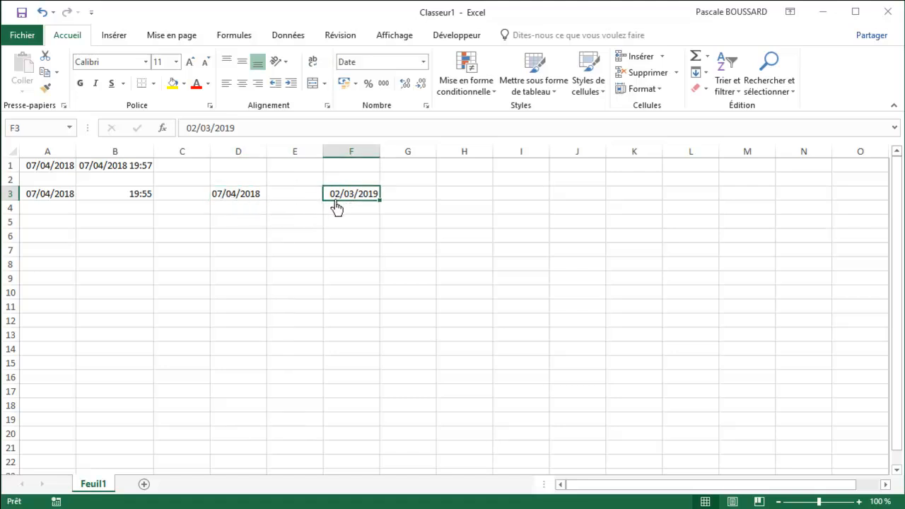